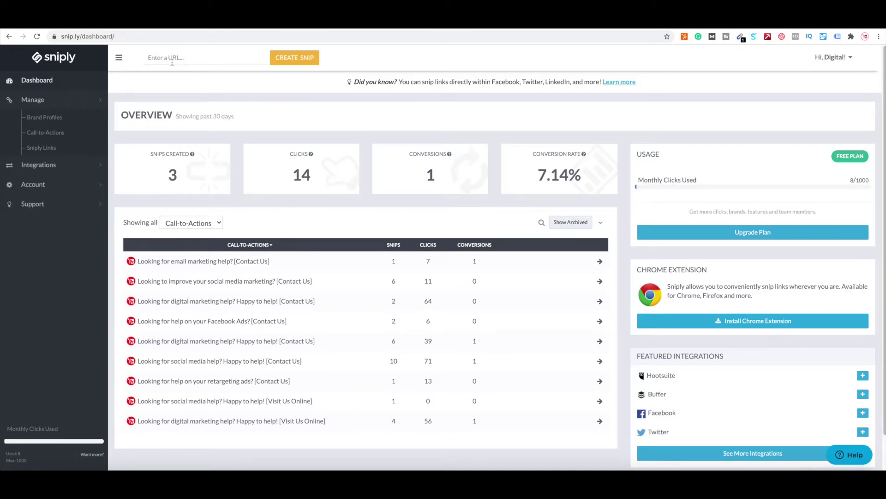
- Paste the HubSpot marketing-statistics article URL into Sniply and create a snip
{"action": "scroll", "coordinate": [545, 263], "scroll_direction": "down", "scroll_amount": 1}
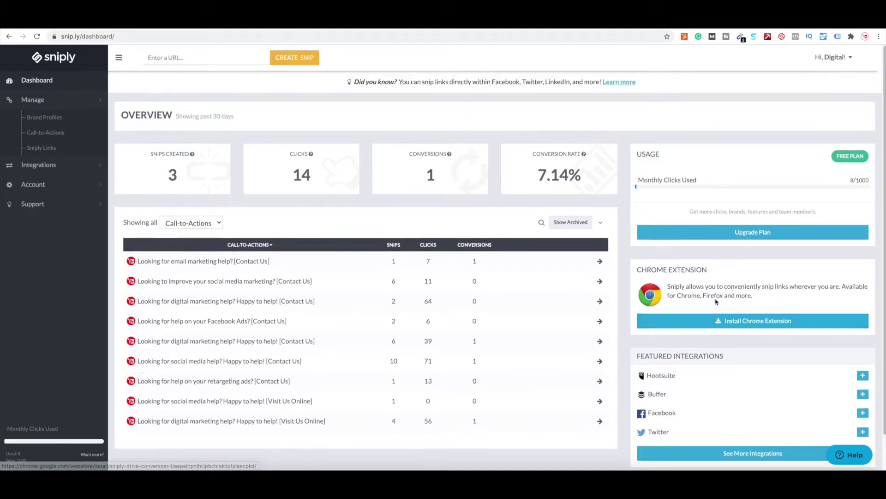
{"action": "scroll", "coordinate": [692, 267], "scroll_direction": "up", "scroll_amount": 1}
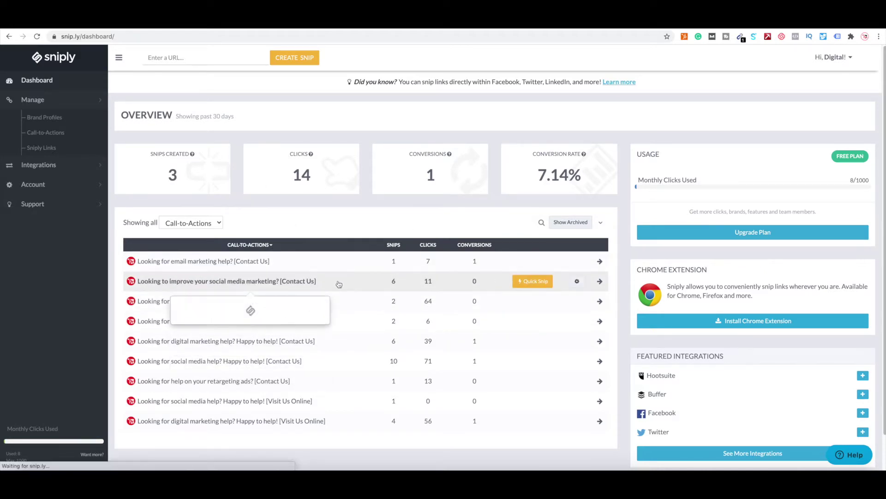
{"action": "mouse_move", "coordinate": [298, 271]}
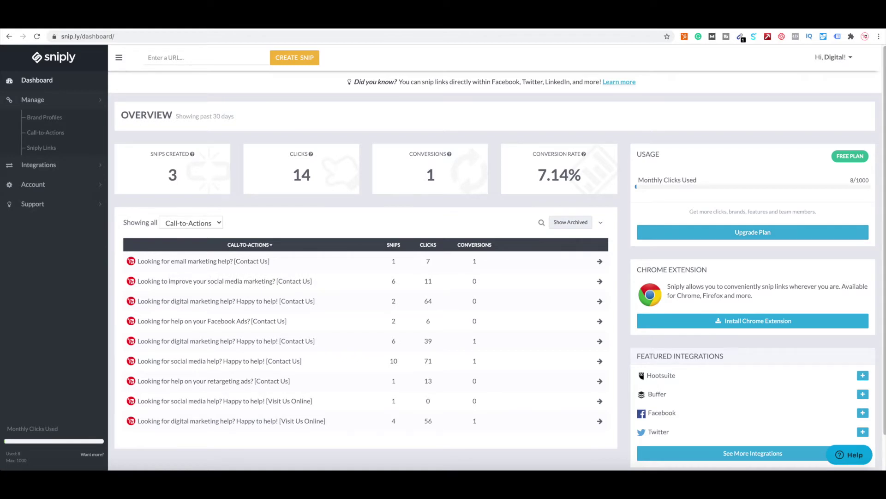
{"action": "left_click", "coordinate": [173, 58]}
{"action": "key", "text": "ctrl+v"}
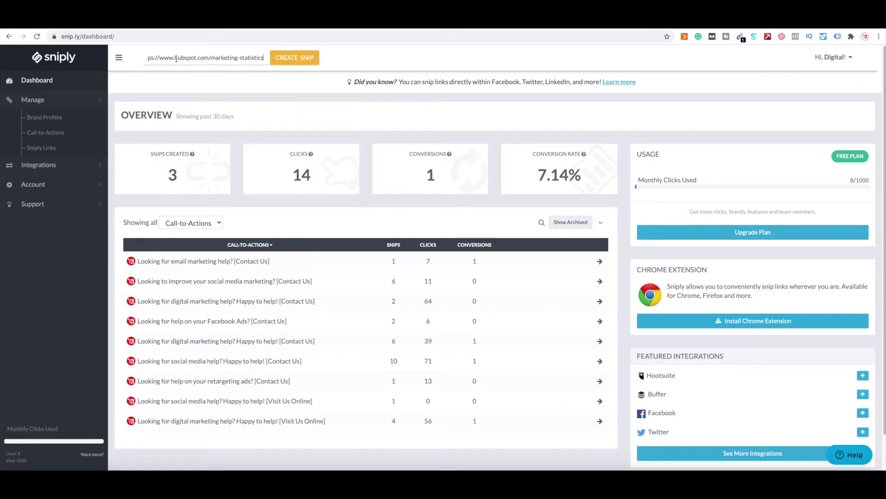
{"action": "left_click", "coordinate": [290, 59]}
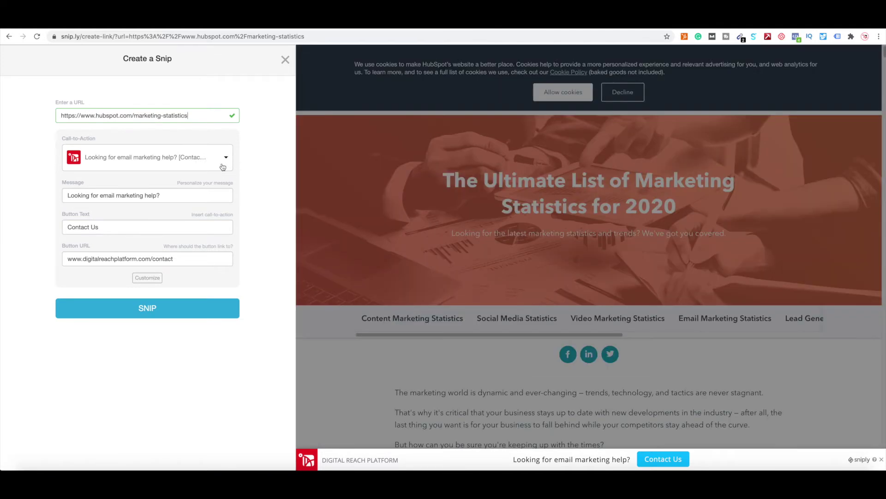
- Keep the 'Looking for email marketing help?' call-to-action and review its message, button text and link
{"action": "left_click", "coordinate": [223, 167]}
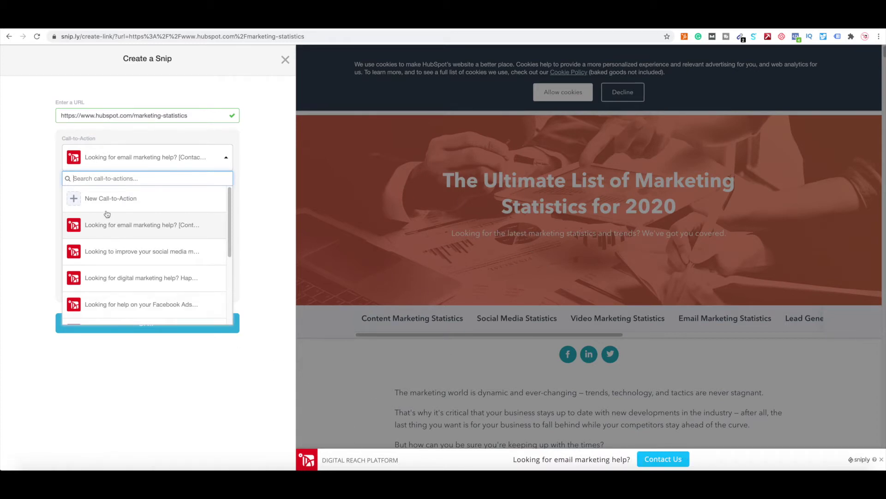
{"action": "scroll", "coordinate": [109, 223], "scroll_direction": "down", "scroll_amount": 2}
{"action": "scroll", "coordinate": [111, 257], "scroll_direction": "up", "scroll_amount": 2}
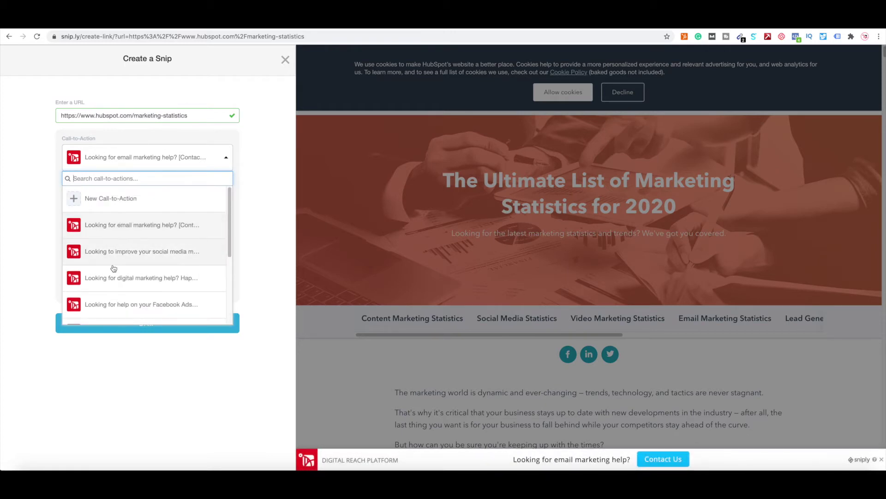
{"action": "scroll", "coordinate": [115, 278], "scroll_direction": "down", "scroll_amount": 5}
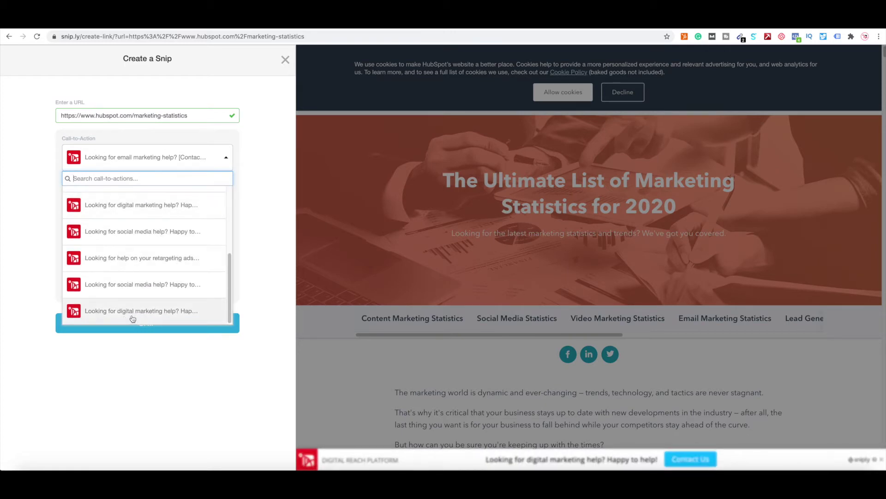
{"action": "left_click", "coordinate": [190, 360]}
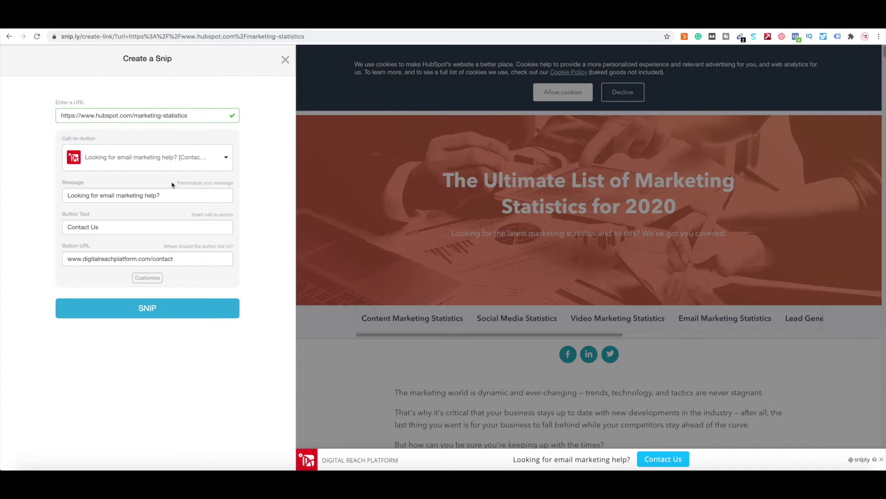
{"action": "left_click", "coordinate": [165, 197]}
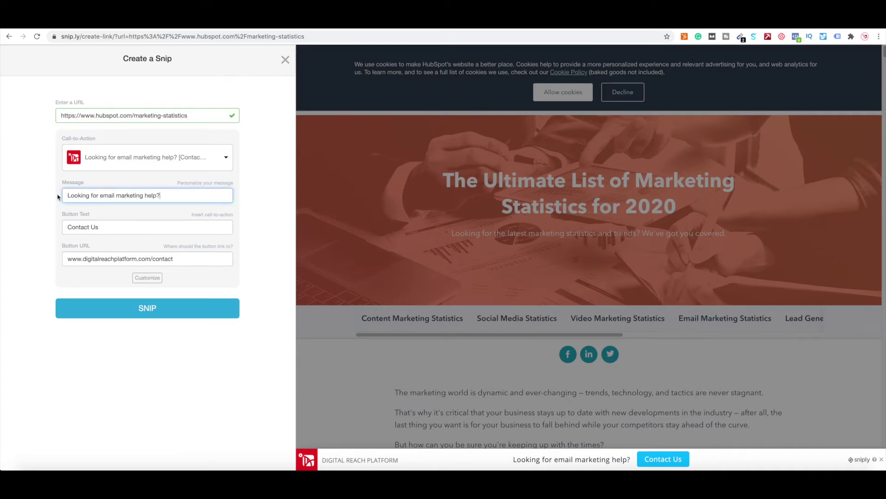
{"action": "key", "text": "ctrl+a"}
{"action": "triple_click", "coordinate": [113, 229]}
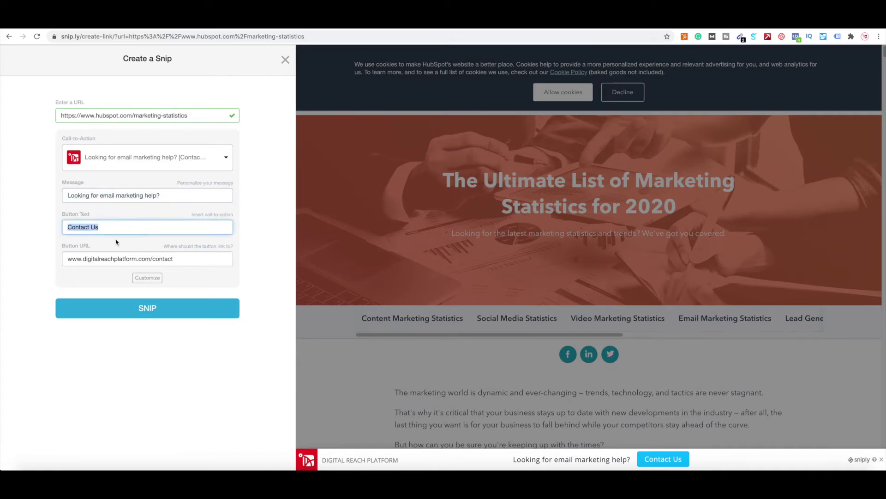
{"action": "triple_click", "coordinate": [142, 260]}
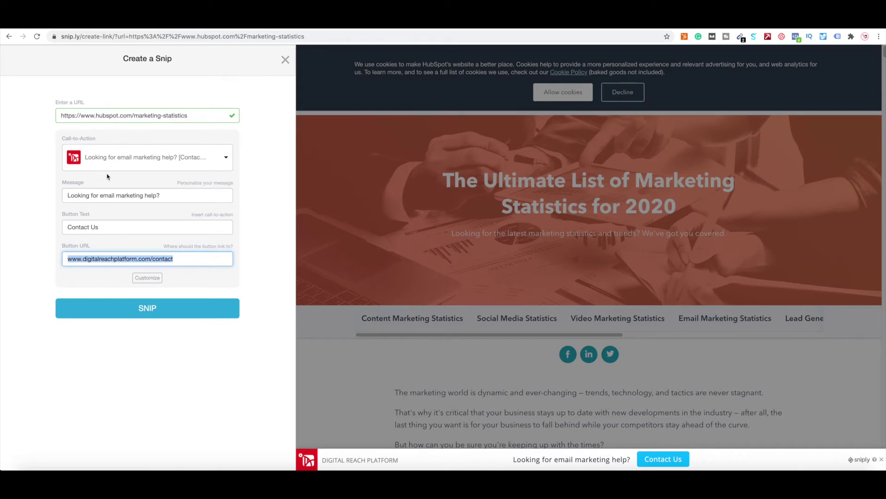
{"action": "left_click", "coordinate": [155, 316]}
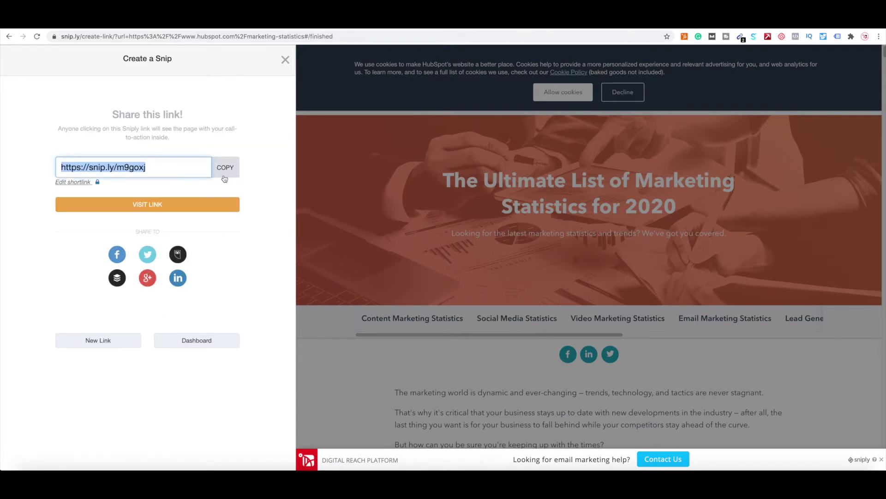
{"action": "left_click", "coordinate": [227, 168]}
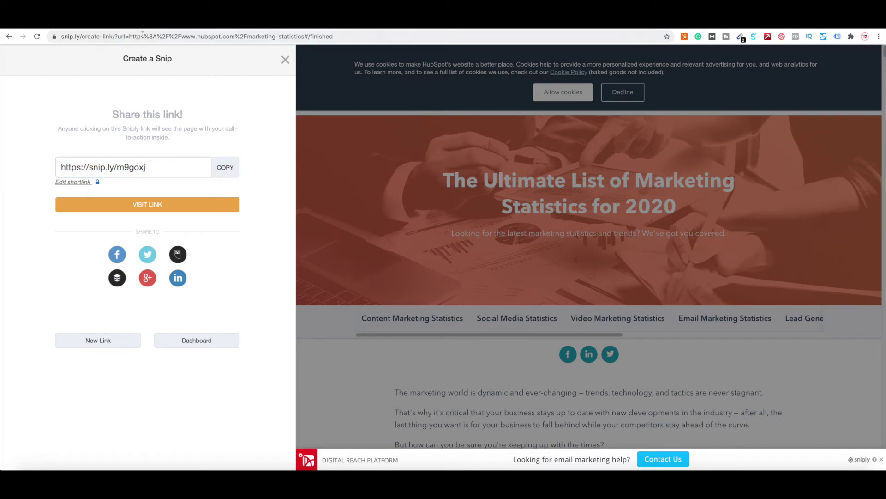
{"action": "left_click", "coordinate": [165, 29]}
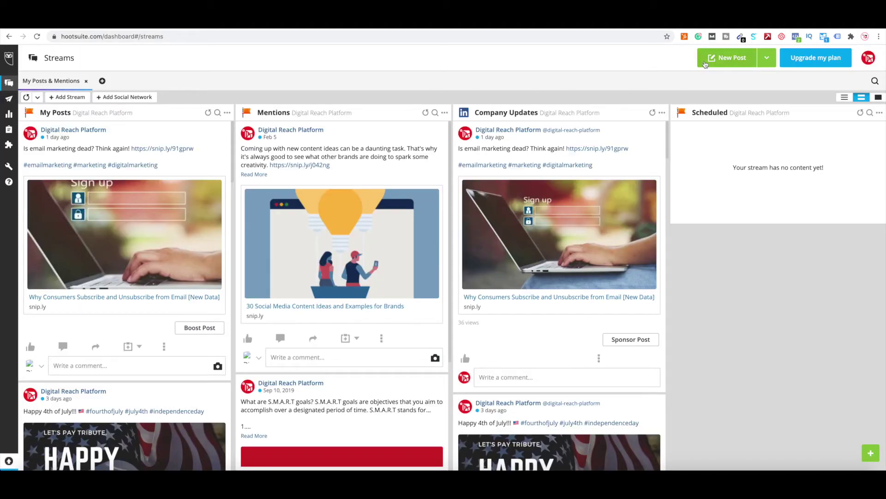
- Start a new post for the Facebook, LinkedIn and Twitter Digital Reach Platform profiles
{"action": "left_click", "coordinate": [712, 65]}
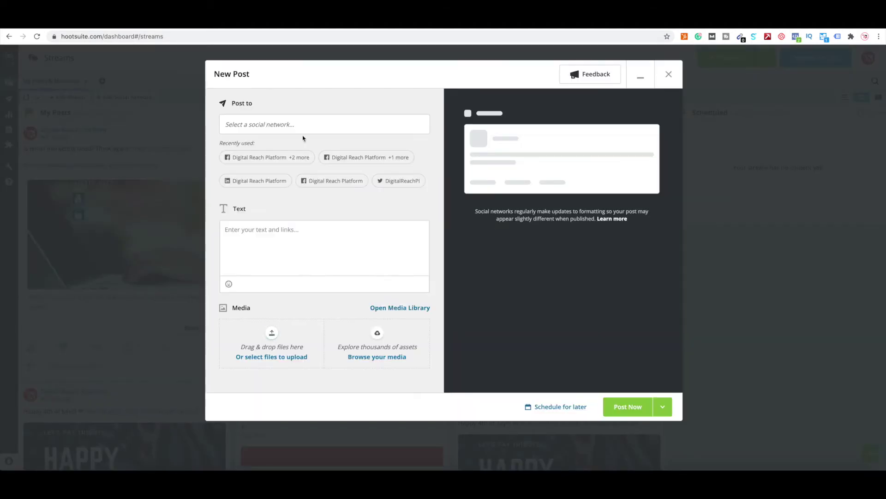
{"action": "left_click", "coordinate": [286, 131]}
{"action": "left_click", "coordinate": [252, 169]}
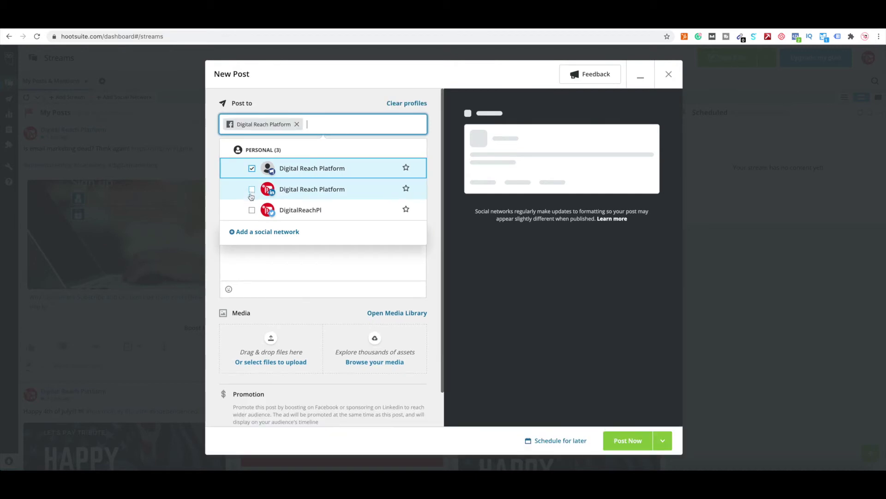
{"action": "left_click", "coordinate": [252, 190]}
{"action": "left_click", "coordinate": [251, 225]}
{"action": "left_click", "coordinate": [291, 103]}
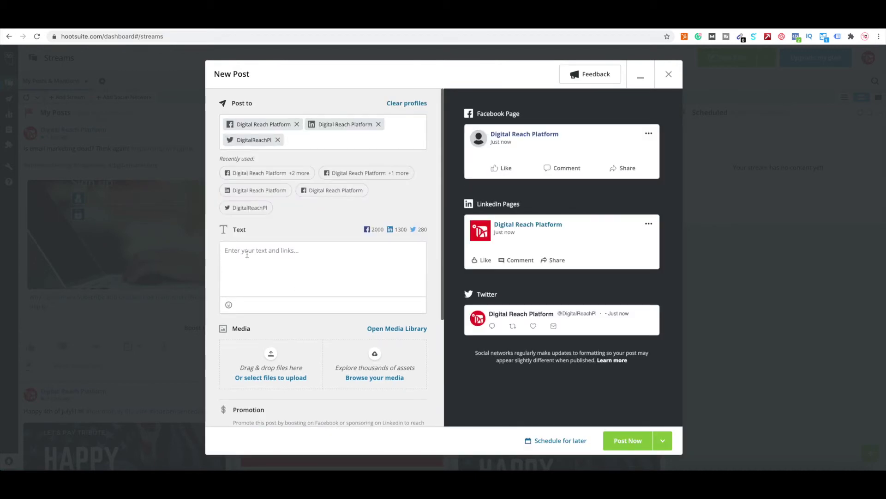
{"action": "left_click", "coordinate": [247, 254]}
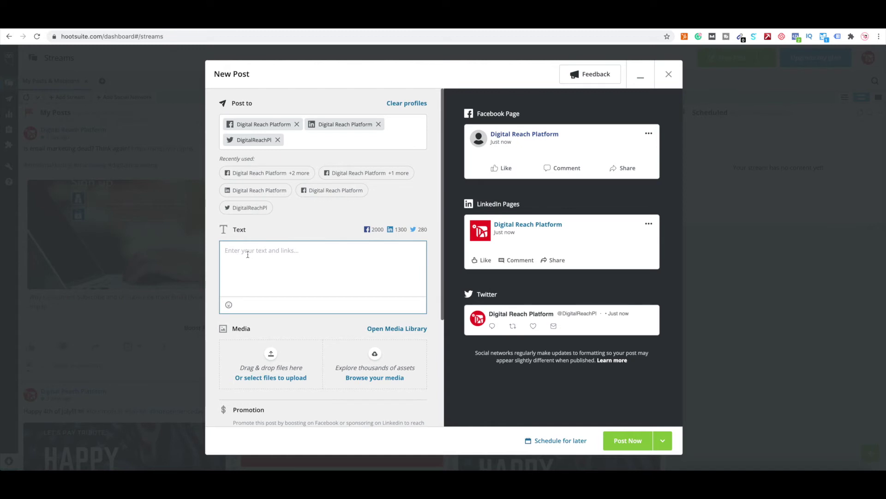
{"action": "type", "text": "https://snip.ly/m9goxj"}
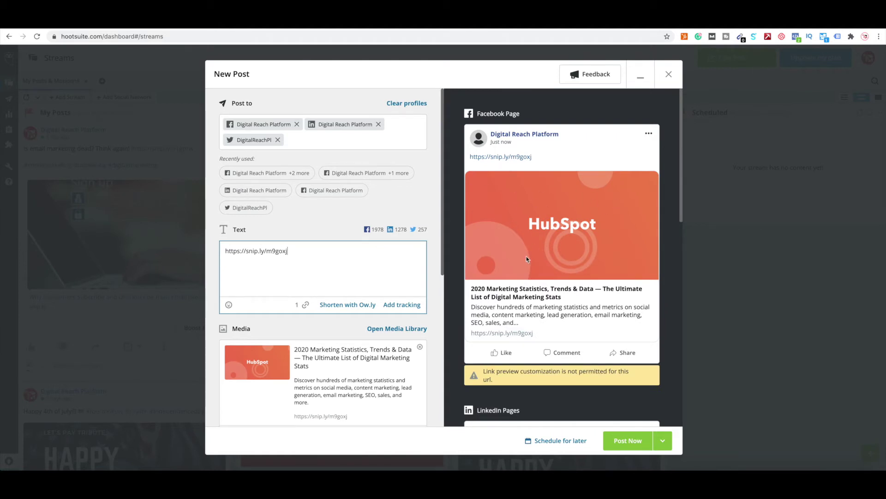
{"action": "scroll", "coordinate": [528, 257], "scroll_direction": "down", "scroll_amount": 3}
{"action": "scroll", "coordinate": [528, 259], "scroll_direction": "down", "scroll_amount": 10}
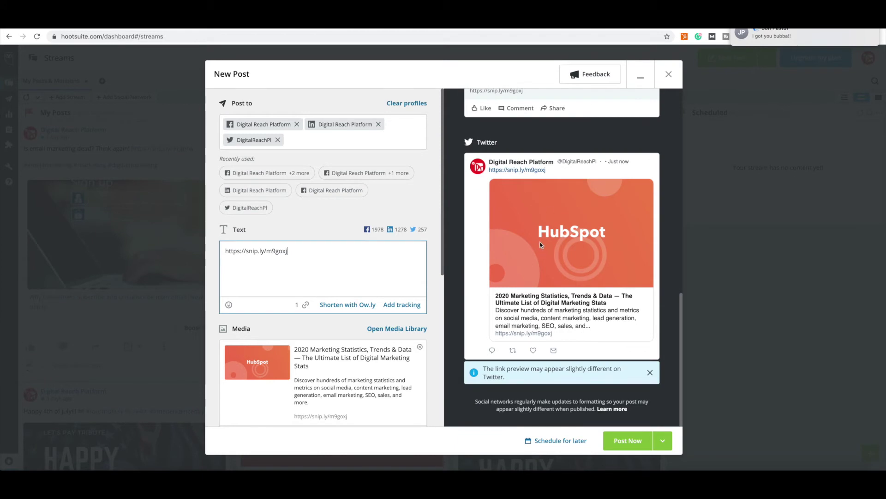
{"action": "scroll", "coordinate": [536, 258], "scroll_direction": "up", "scroll_amount": 10}
{"action": "scroll", "coordinate": [522, 291], "scroll_direction": "down", "scroll_amount": 1}
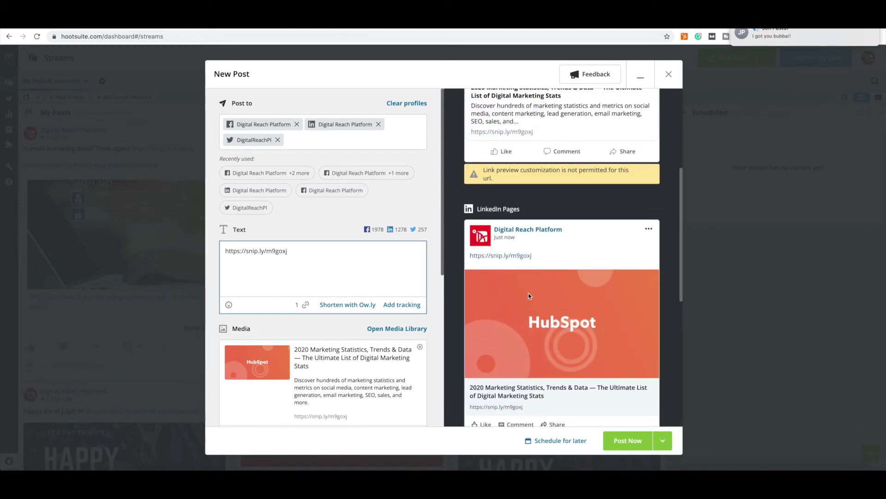
{"action": "scroll", "coordinate": [531, 277], "scroll_direction": "up", "scroll_amount": 5}
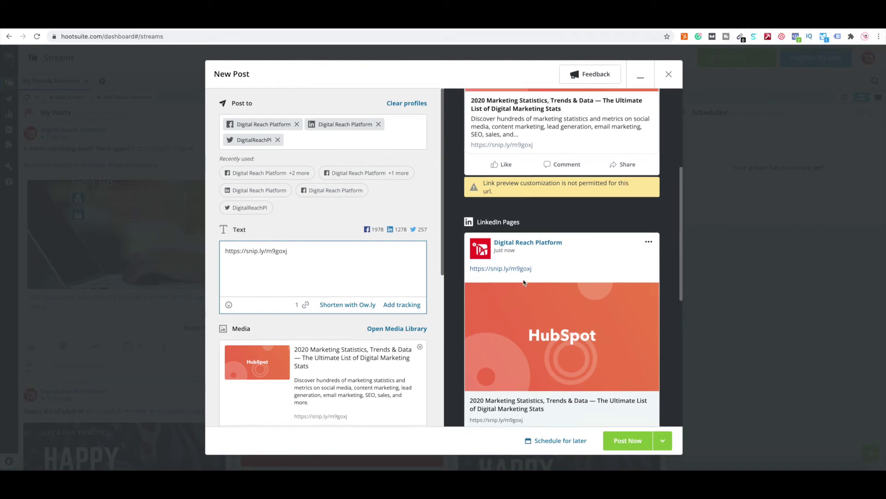
{"action": "scroll", "coordinate": [546, 258], "scroll_direction": "down", "scroll_amount": 7}
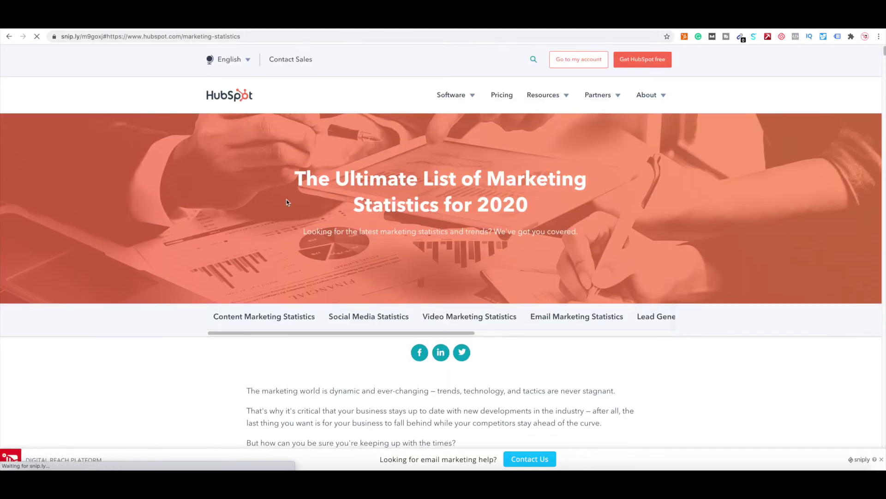
- Scroll the snipped HubSpot article and select the snip.ly short link in the address bar
{"action": "scroll", "coordinate": [287, 201], "scroll_direction": "down", "scroll_amount": 15}
{"action": "scroll", "coordinate": [287, 202], "scroll_direction": "down", "scroll_amount": 20}
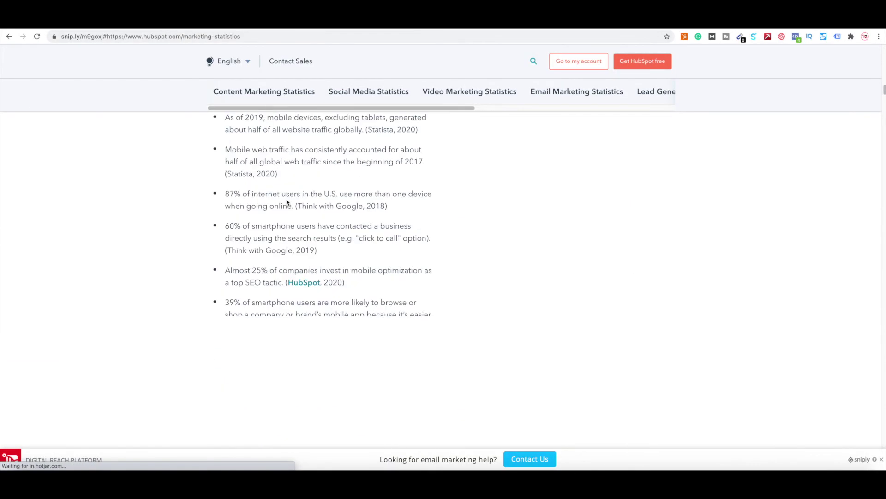
{"action": "scroll", "coordinate": [287, 202], "scroll_direction": "up", "scroll_amount": 20}
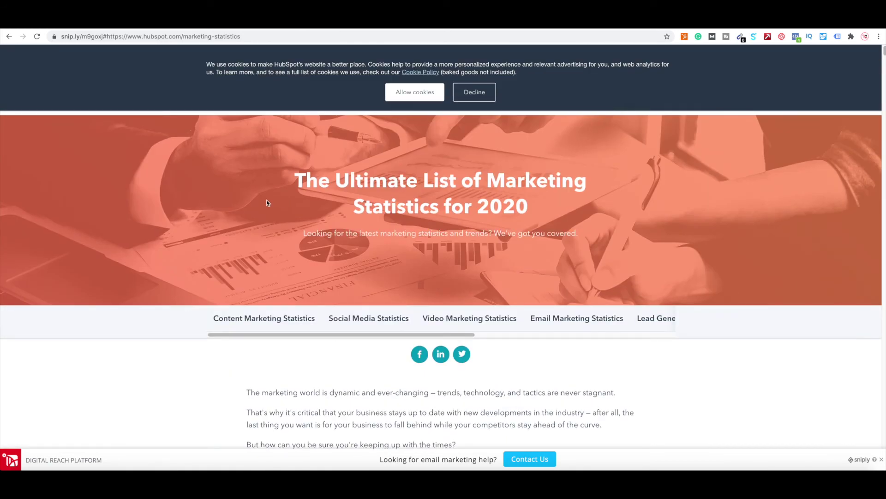
{"action": "left_click", "coordinate": [69, 37]}
{"action": "left_click", "coordinate": [63, 37]}
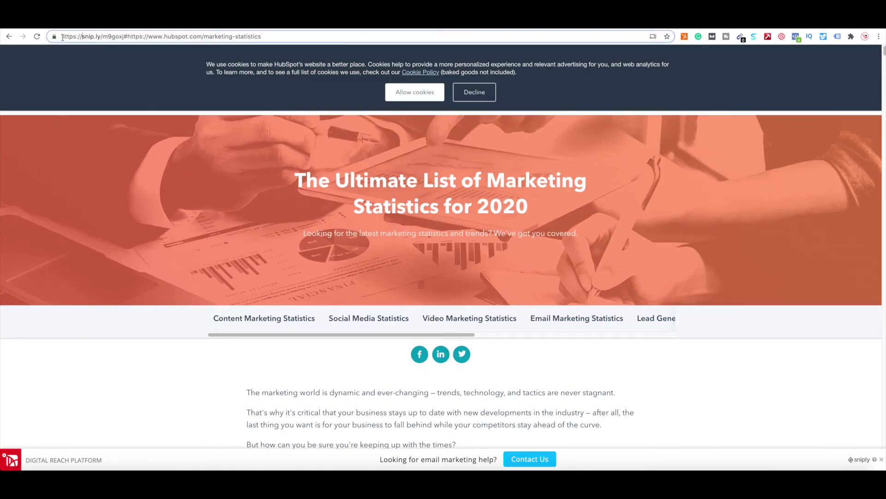
{"action": "left_click_drag", "start_coordinate": [63, 37], "coordinate": [144, 36]}
{"action": "left_click", "coordinate": [208, 37]}
{"action": "left_click_drag", "start_coordinate": [62, 36], "coordinate": [186, 36]}
{"action": "left_click", "coordinate": [148, 331]}
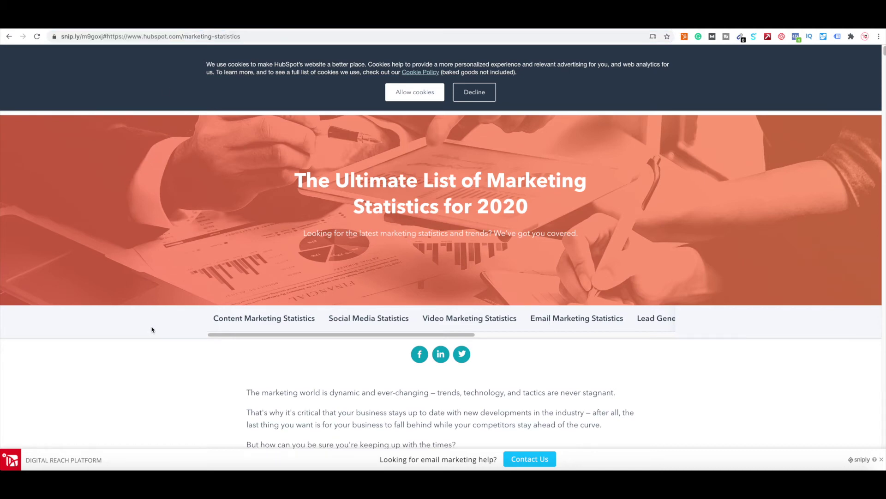
- Scroll the article and follow the Contact Us call-to-action to the contact page
{"action": "scroll", "coordinate": [208, 272], "scroll_direction": "down", "scroll_amount": 20}
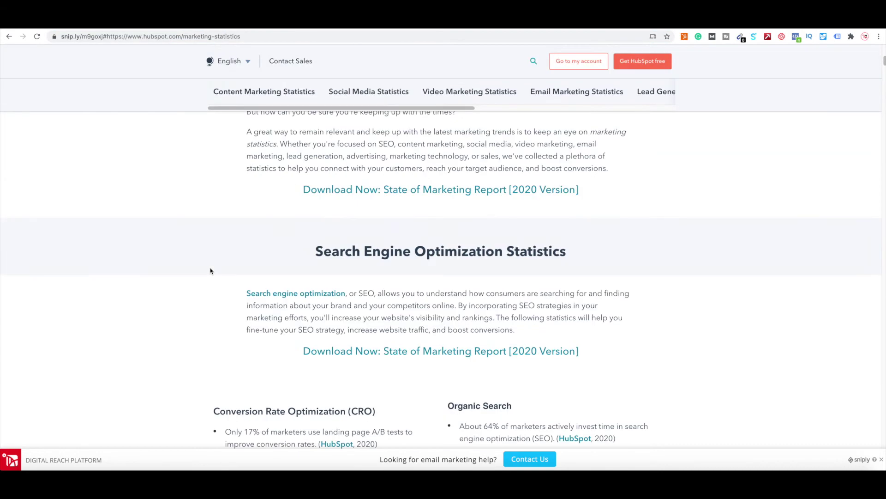
{"action": "scroll", "coordinate": [325, 280], "scroll_direction": "down", "scroll_amount": 20}
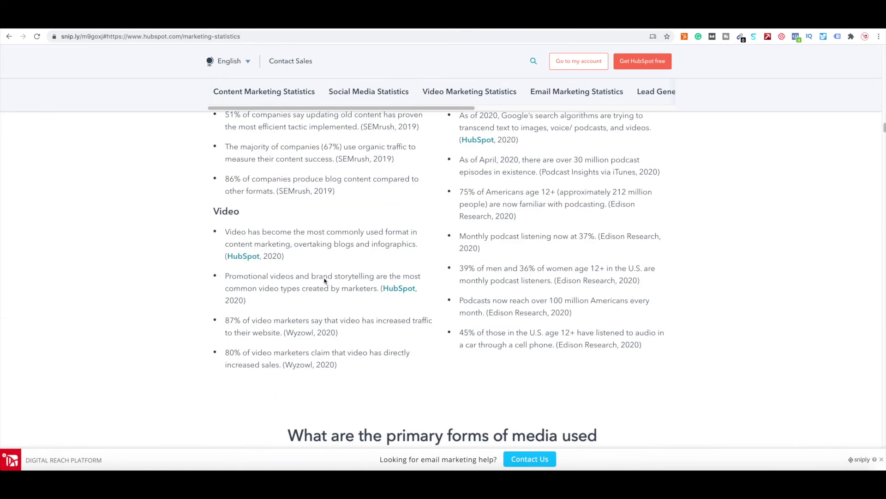
{"action": "scroll", "coordinate": [324, 280], "scroll_direction": "up", "scroll_amount": 10}
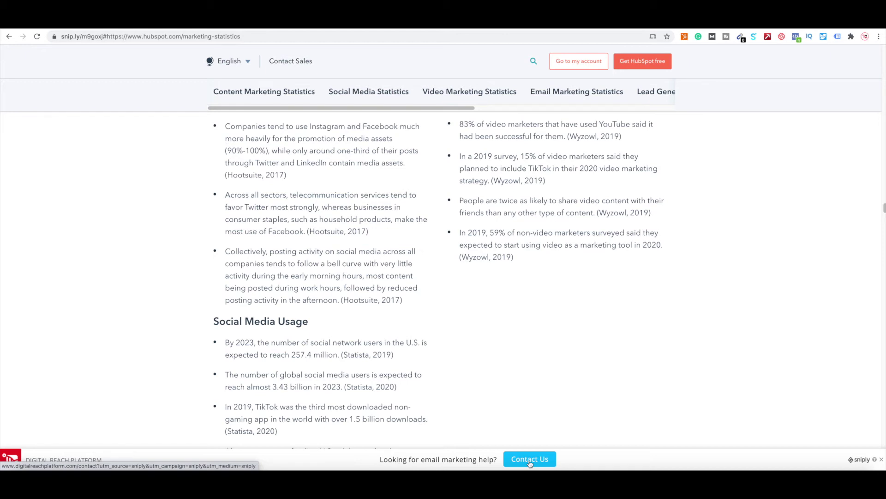
{"action": "left_click", "coordinate": [530, 459]}
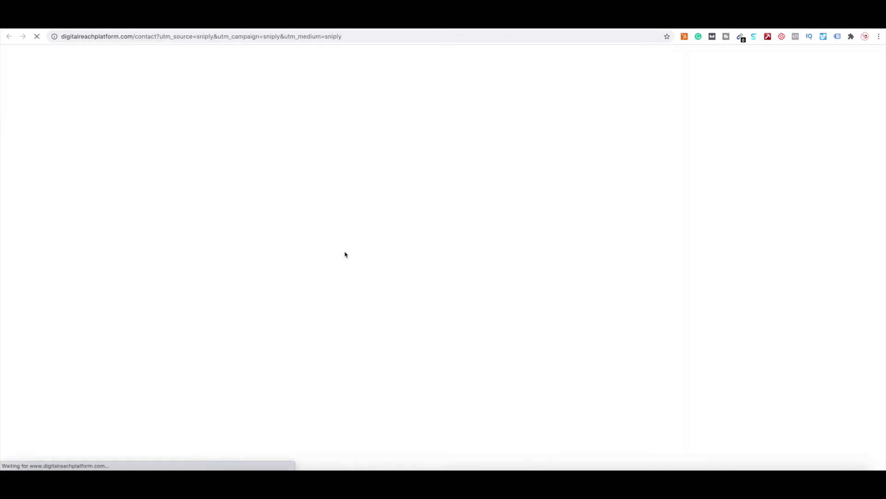
- Check the Digital Reach Platform contact page address and try its Name and Email fields
{"action": "scroll", "coordinate": [358, 235], "scroll_direction": "down", "scroll_amount": 5}
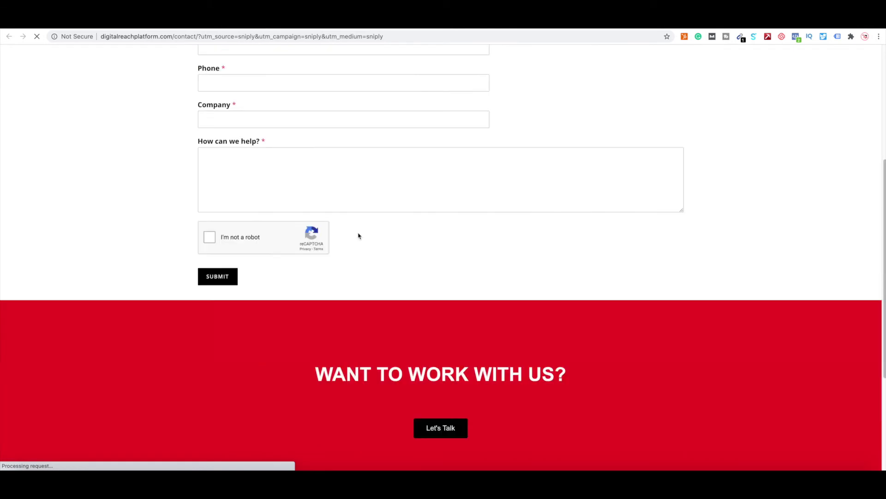
{"action": "left_click_drag", "start_coordinate": [104, 37], "coordinate": [383, 36]}
{"action": "left_click", "coordinate": [210, 172]}
{"action": "scroll", "coordinate": [297, 210], "scroll_direction": "down", "scroll_amount": 6}
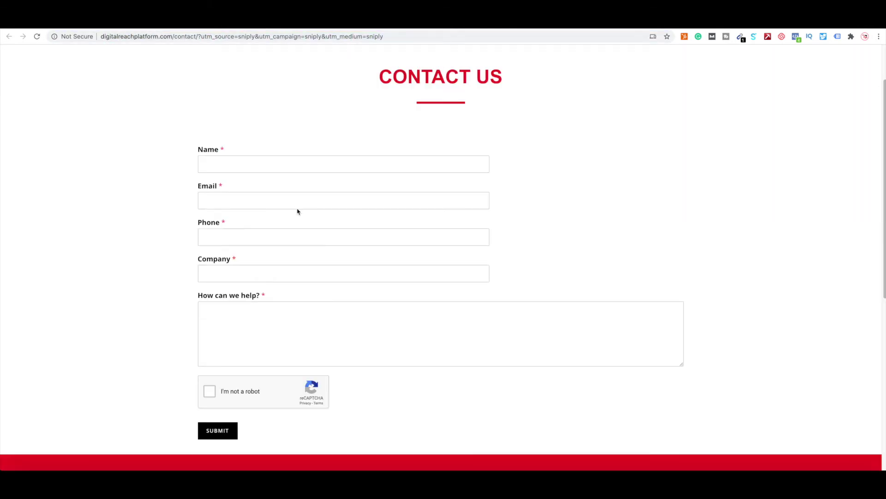
{"action": "scroll", "coordinate": [271, 202], "scroll_direction": "up", "scroll_amount": 6}
{"action": "left_click", "coordinate": [249, 232]}
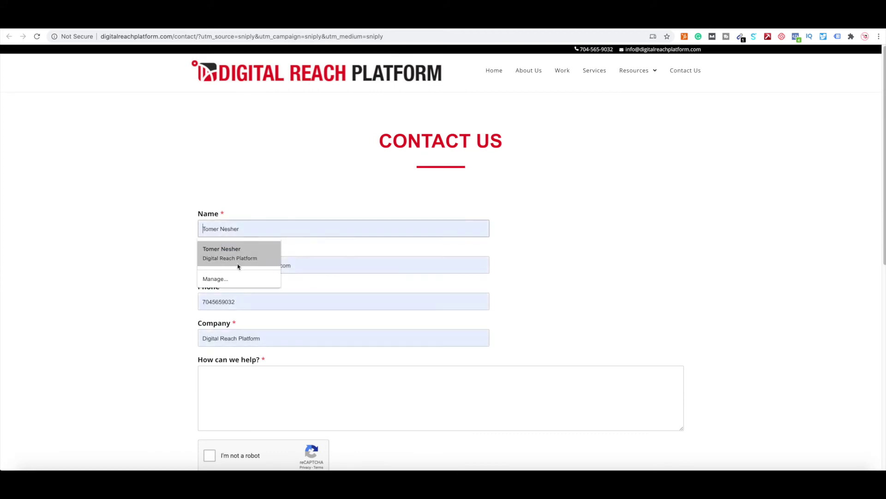
{"action": "left_click", "coordinate": [327, 257]}
{"action": "left_click", "coordinate": [246, 162]}
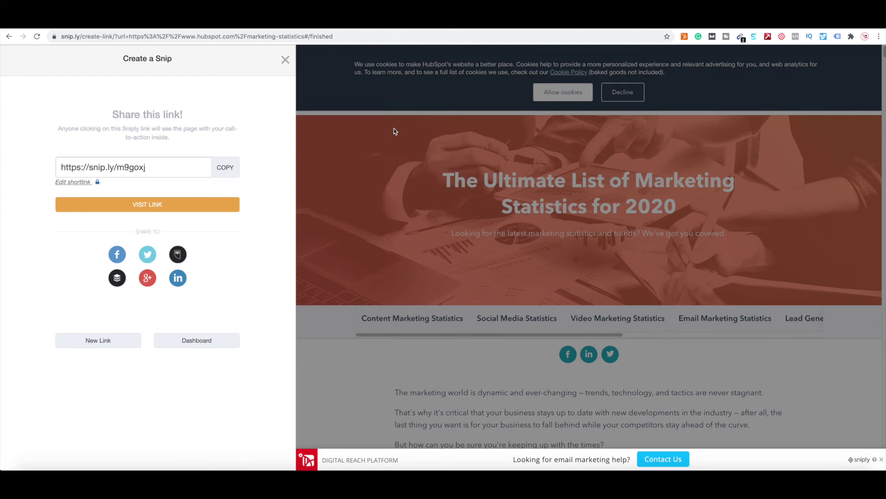
{"action": "triple_click", "coordinate": [518, 459]}
{"action": "left_click", "coordinate": [525, 461]}
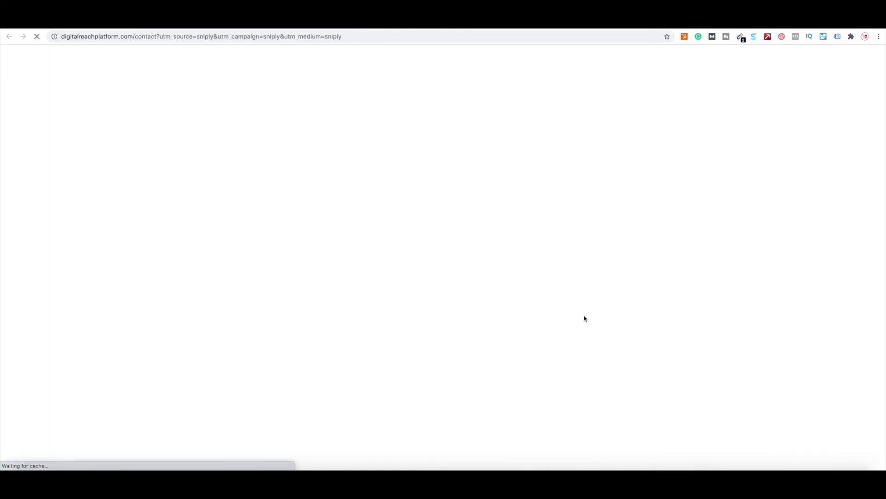
{"action": "left_click", "coordinate": [9, 36]}
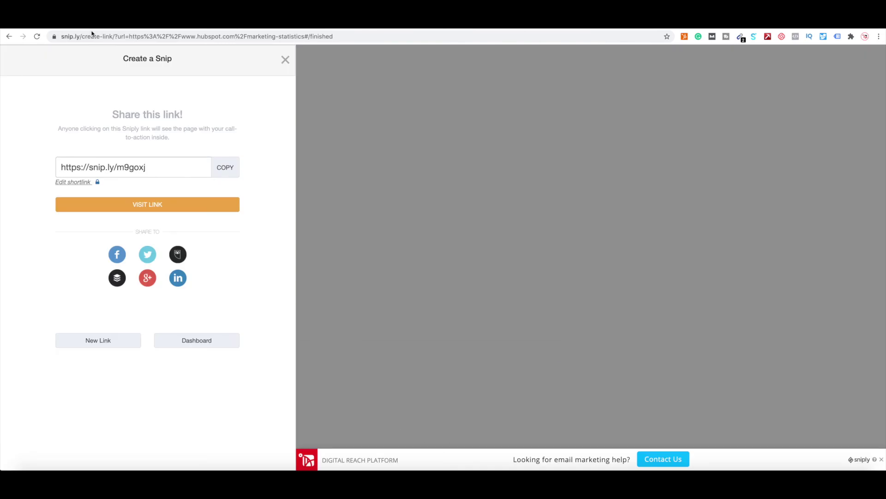